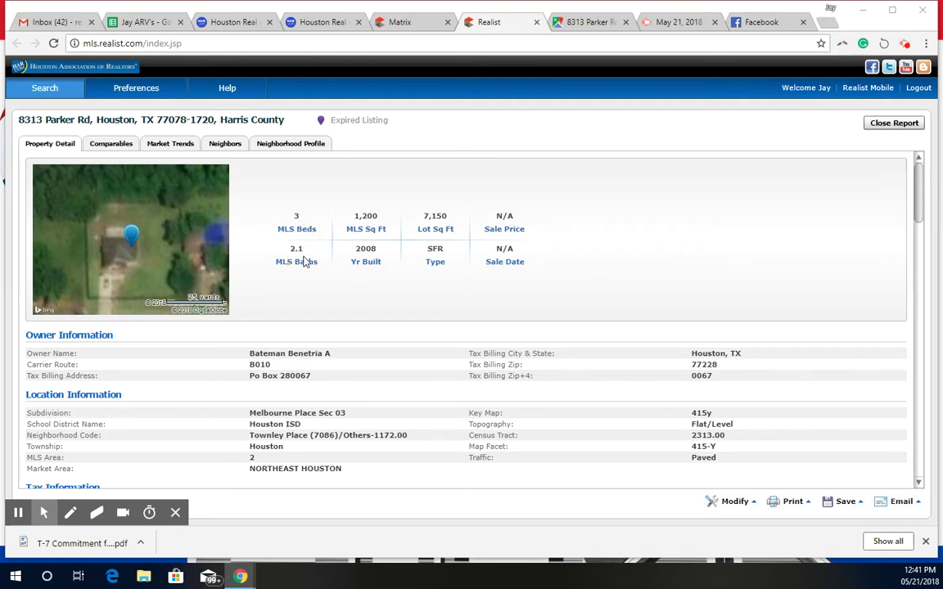
- Review the subject property's detail report, including its listing information, sales history, location and tax sections
scroll(291, 262, down, 3)
scroll(393, 233, up, 3)
scroll(289, 262, down, 8)
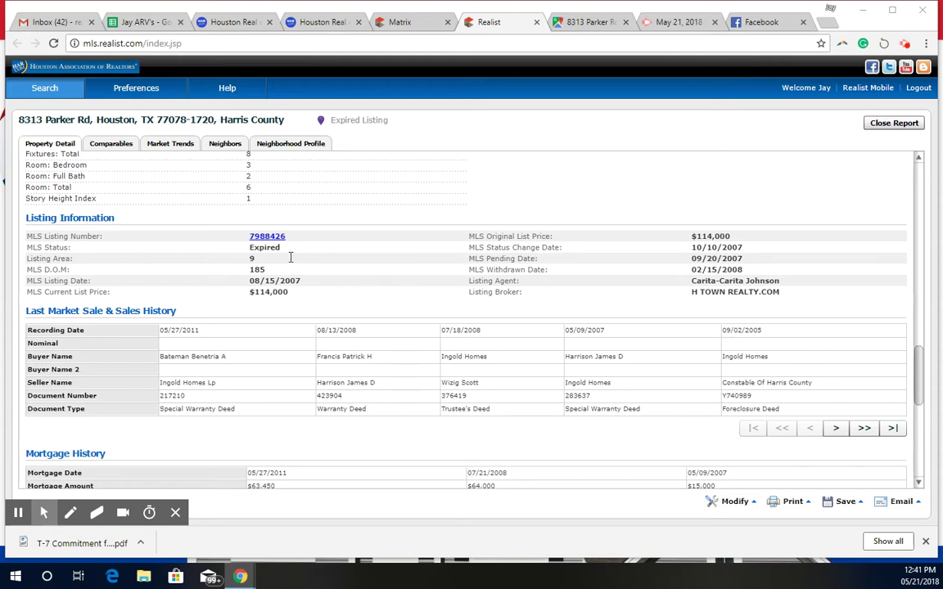
scroll(305, 257, up, 5)
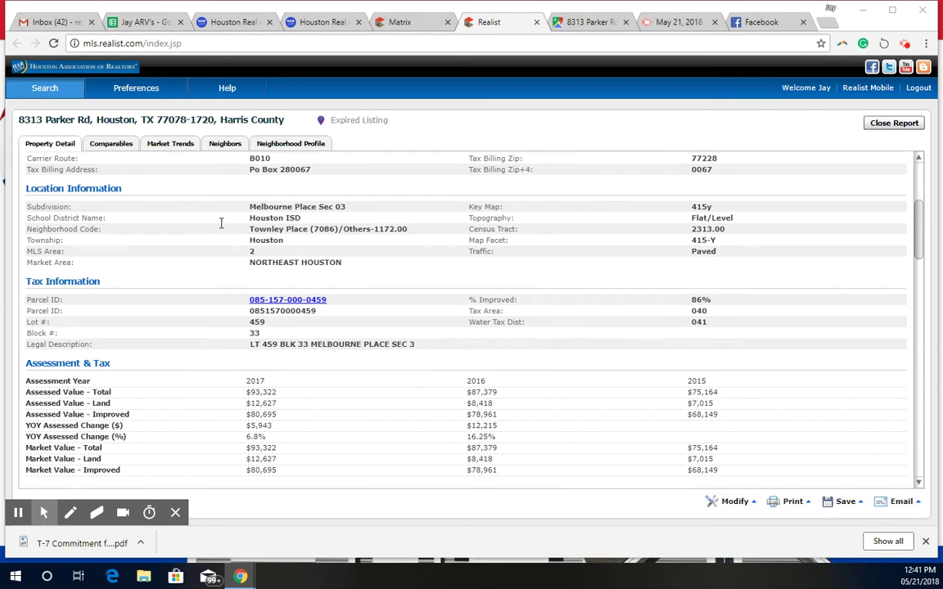
- Switch to Matrix and return from the open listing to the Agent Single Line results list
click(384, 22)
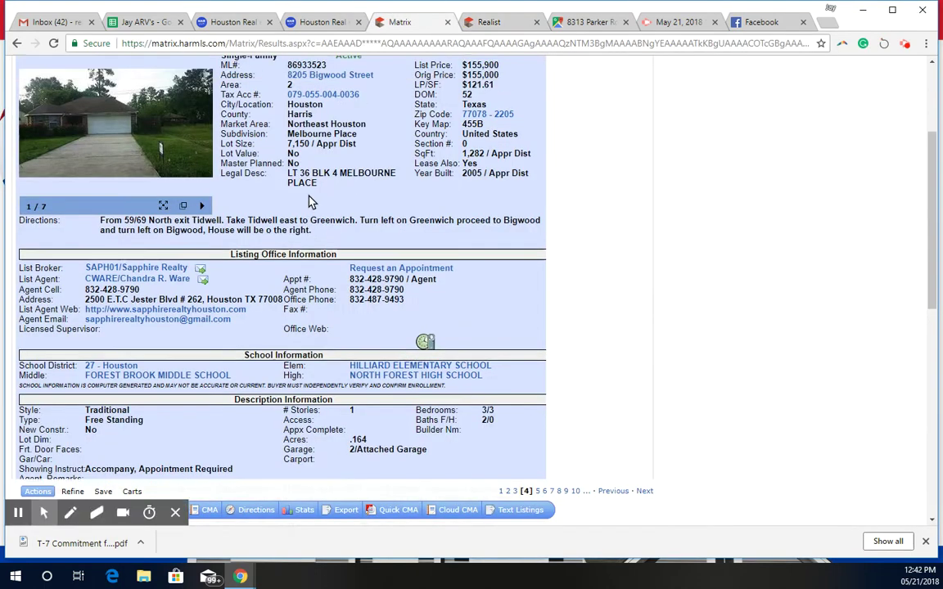
scroll(311, 199, up, 5)
click(317, 149)
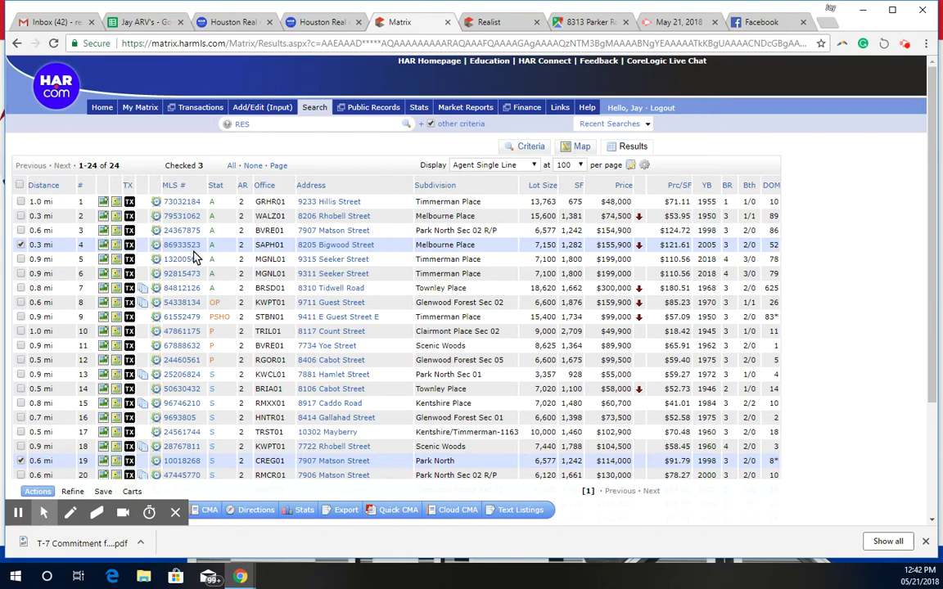
- Open the checked active Melbourne Place listing, browse its photos in the enlarged viewer, and close the viewer
click(183, 245)
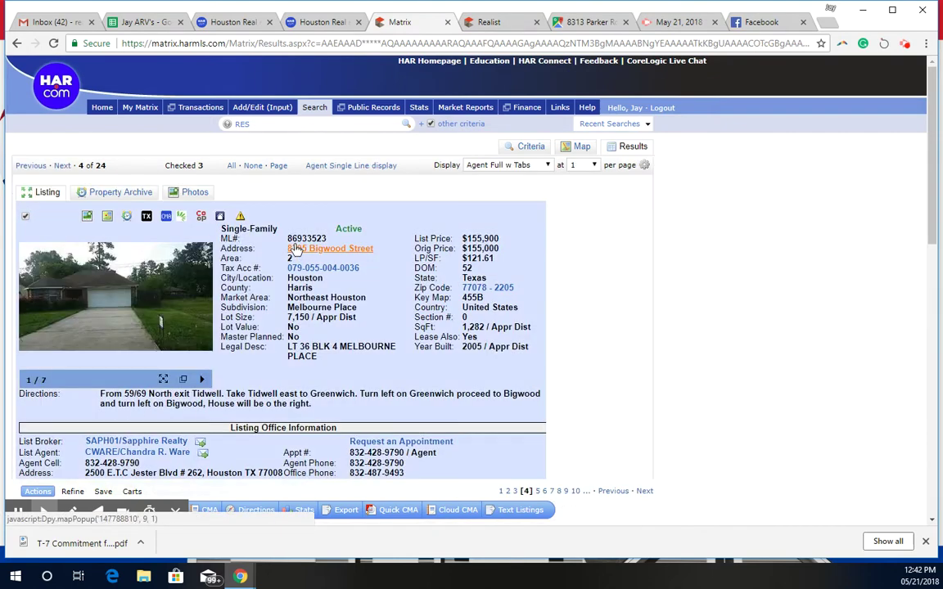
click(128, 314)
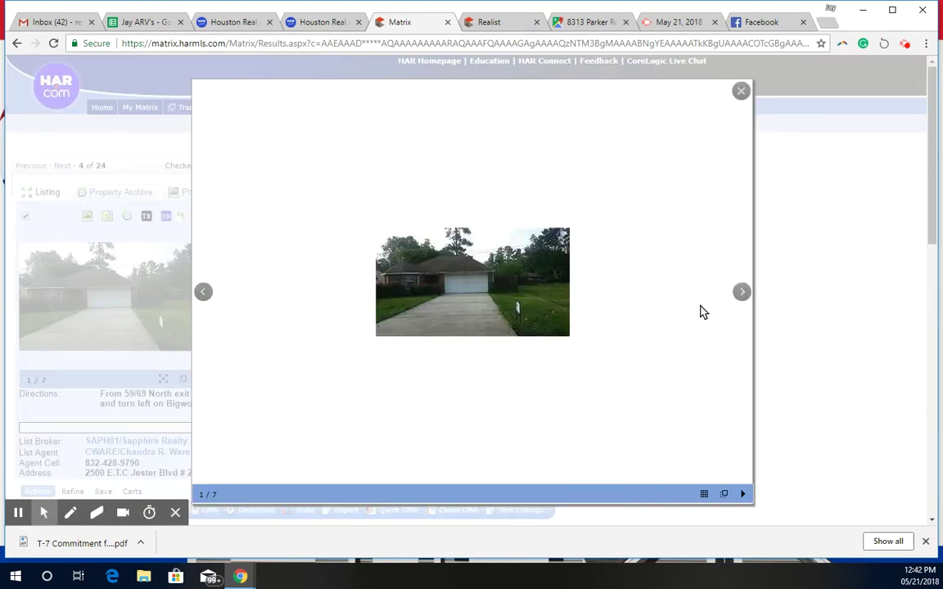
click(741, 294)
click(741, 294)
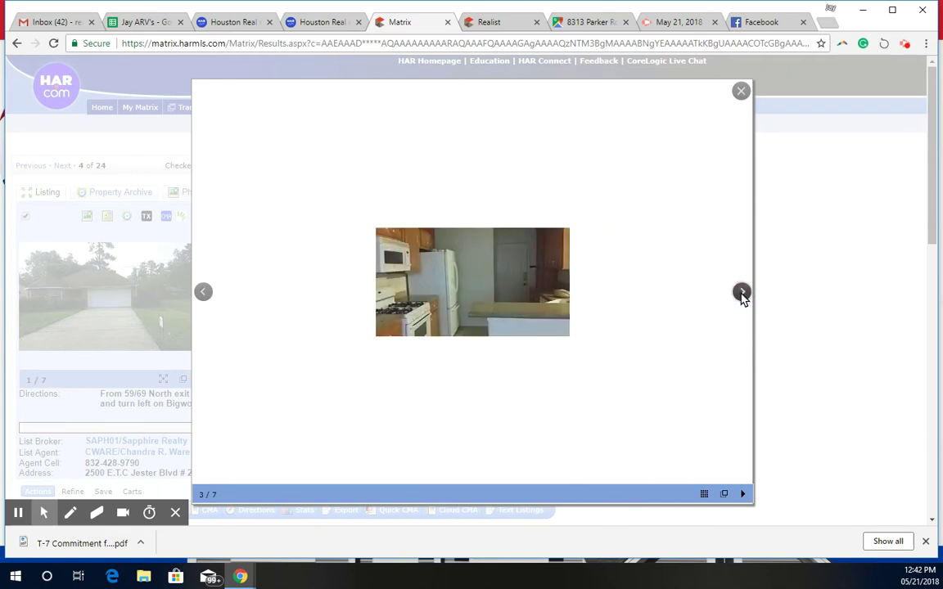
click(741, 294)
click(741, 293)
click(741, 294)
click(741, 294)
click(741, 294)
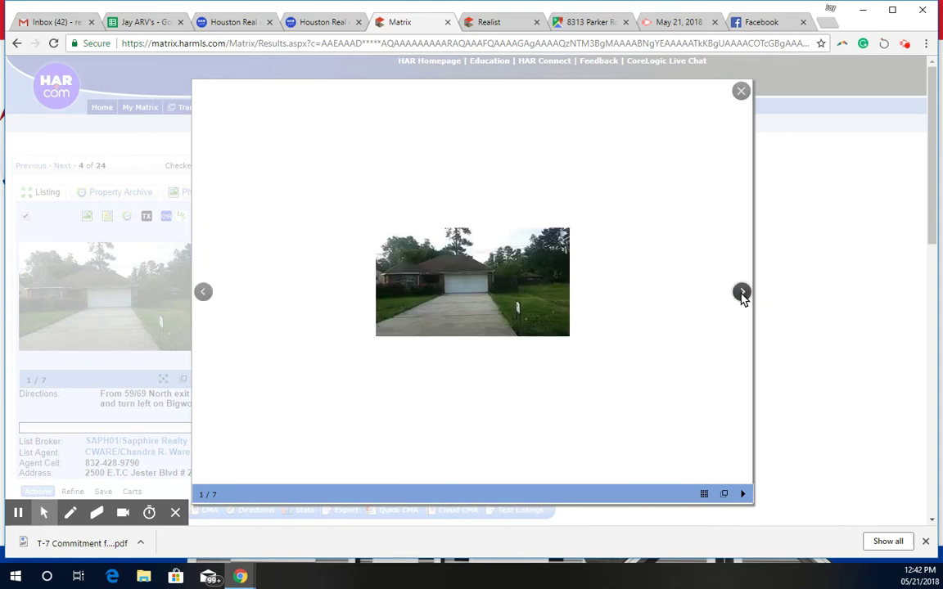
click(741, 294)
click(741, 294)
click(741, 294)
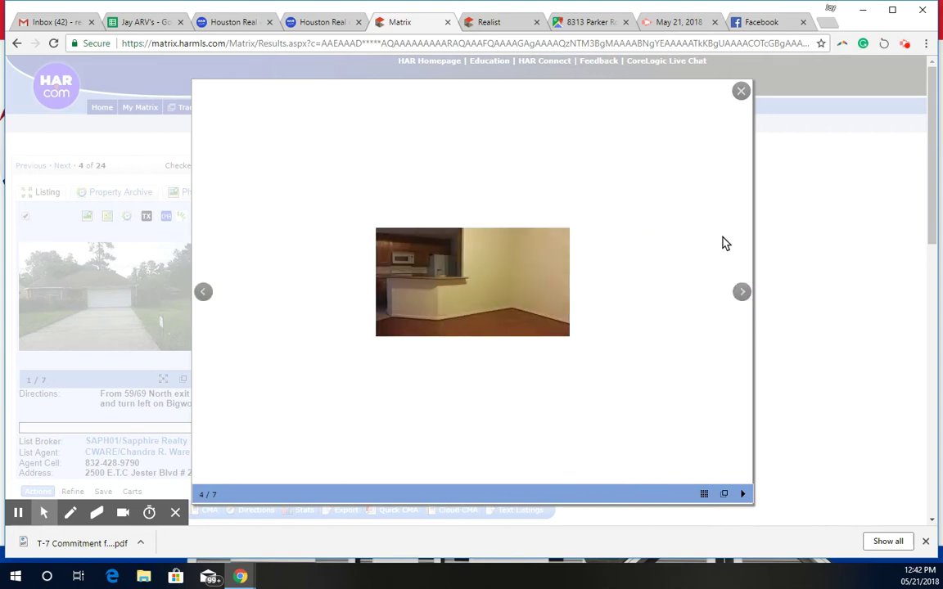
click(741, 91)
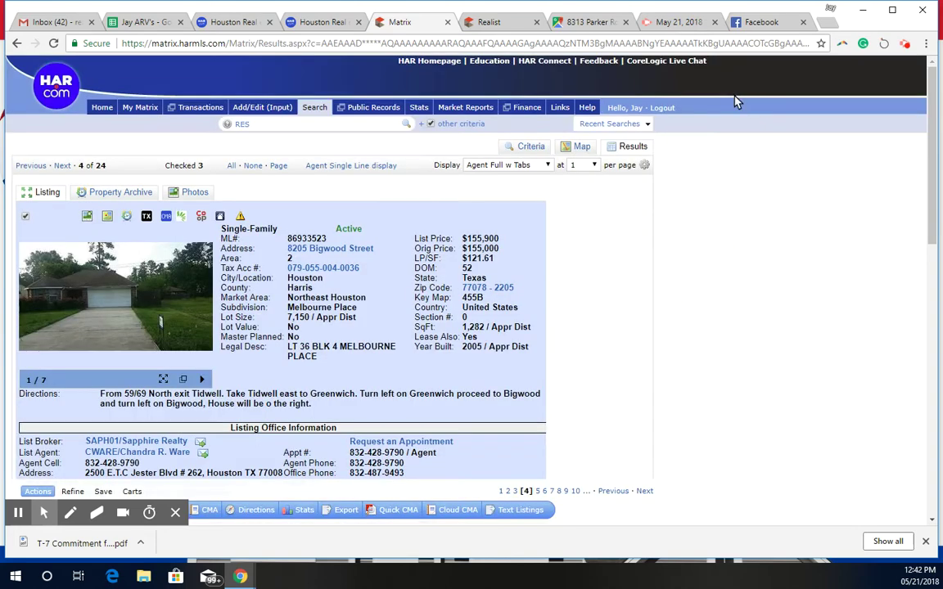
- Return to the Agent Single Line results and open the checked sold listing in the Park North subdivision
click(379, 167)
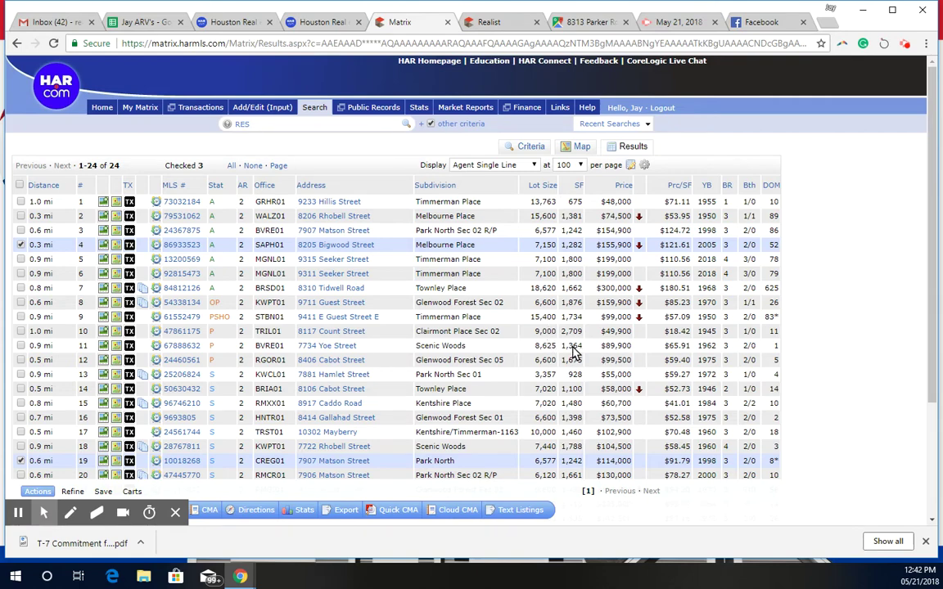
scroll(163, 328, down, 1)
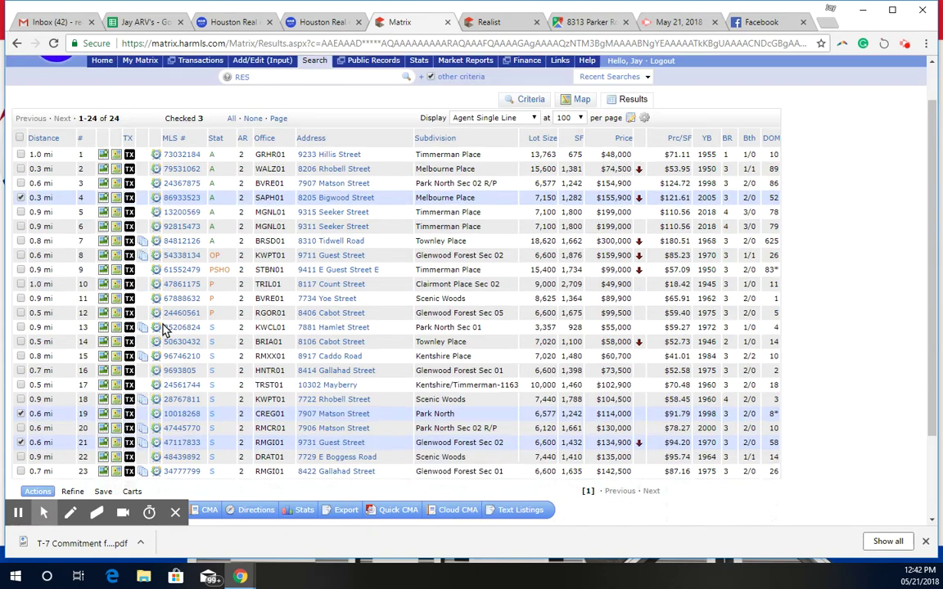
scroll(163, 329, down, 2)
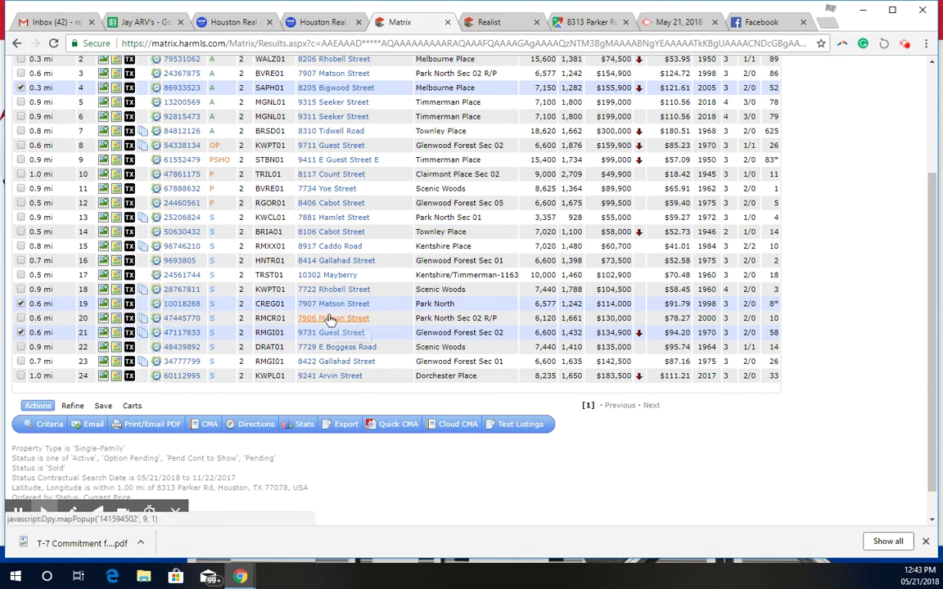
click(305, 304)
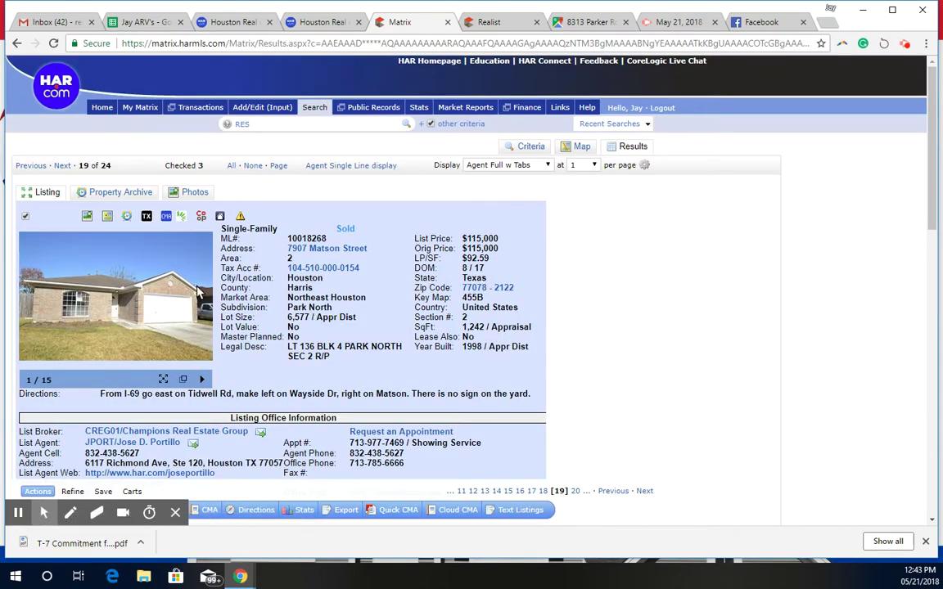
- Browse all 15 enlarged photos of the sold Park North listing, then close the photo viewer
click(117, 260)
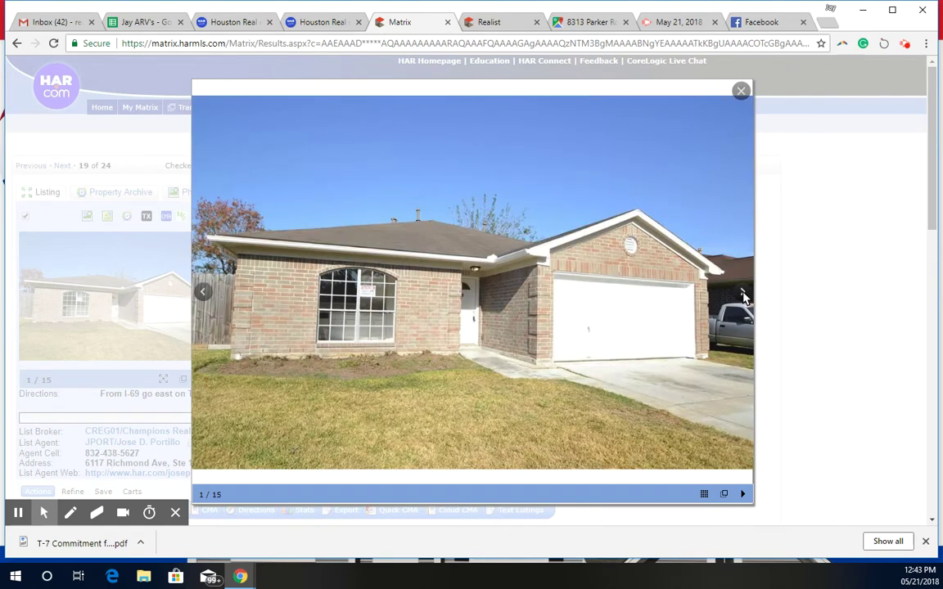
click(744, 297)
click(743, 297)
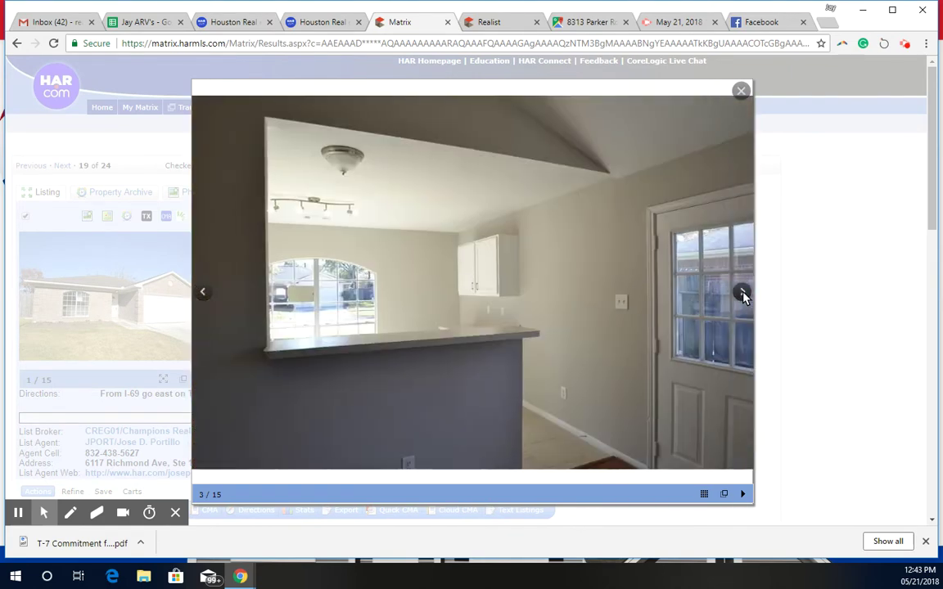
click(743, 294)
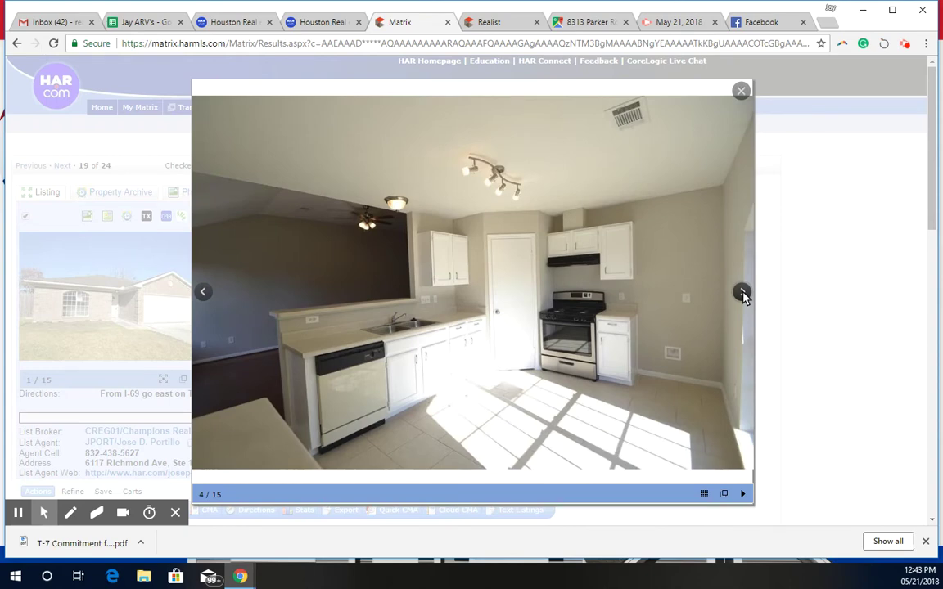
click(743, 296)
click(744, 296)
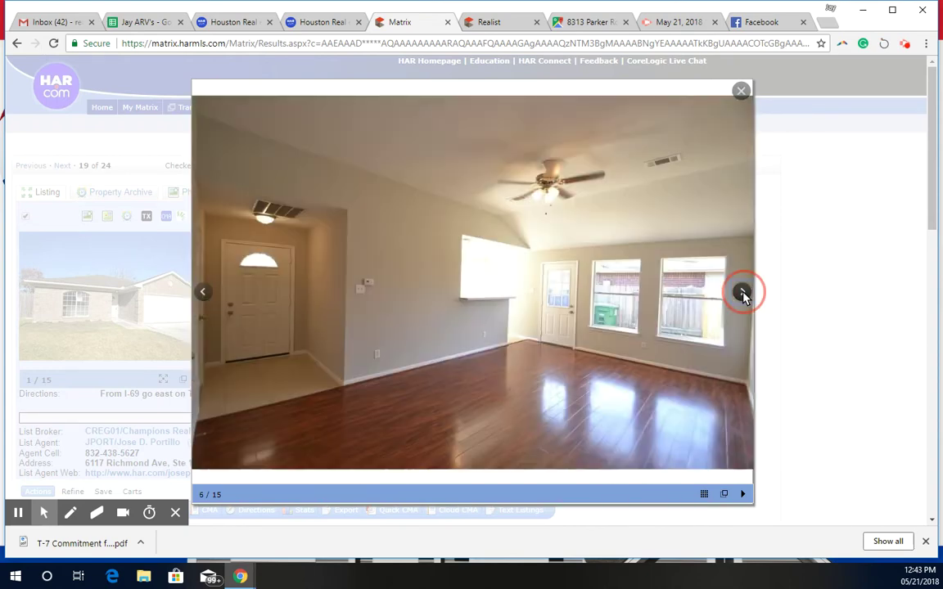
click(743, 296)
click(744, 296)
click(743, 297)
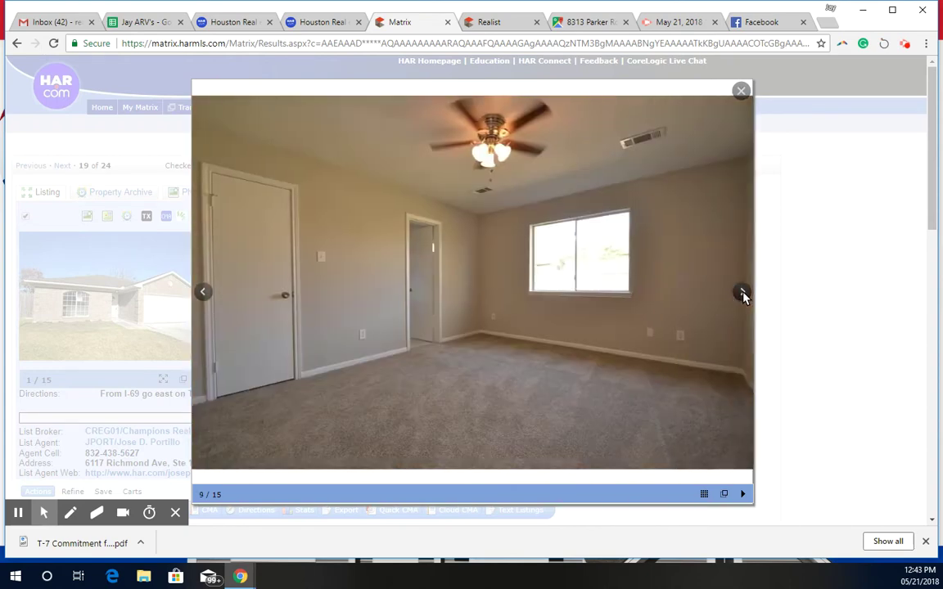
click(744, 296)
click(743, 297)
click(744, 296)
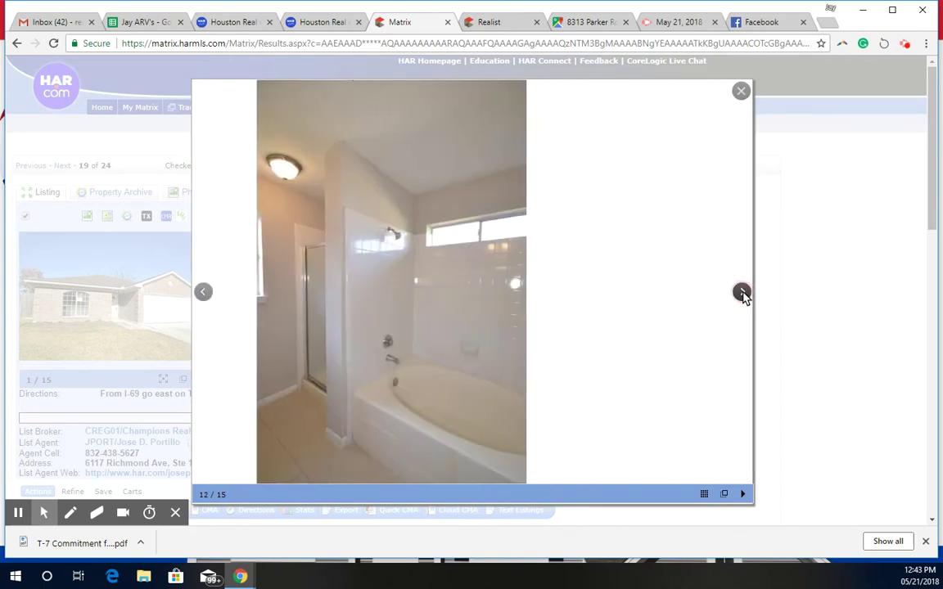
click(744, 296)
click(743, 297)
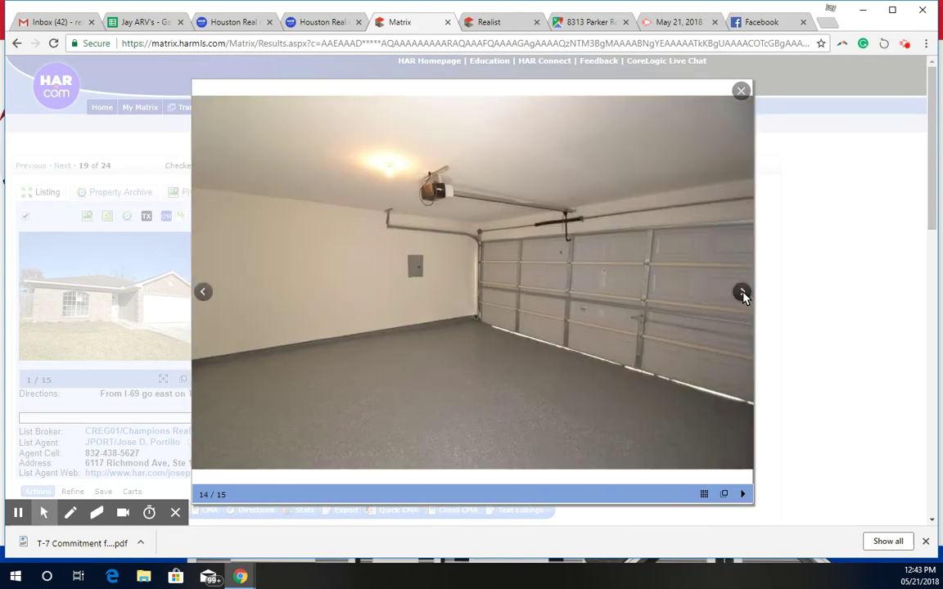
click(743, 296)
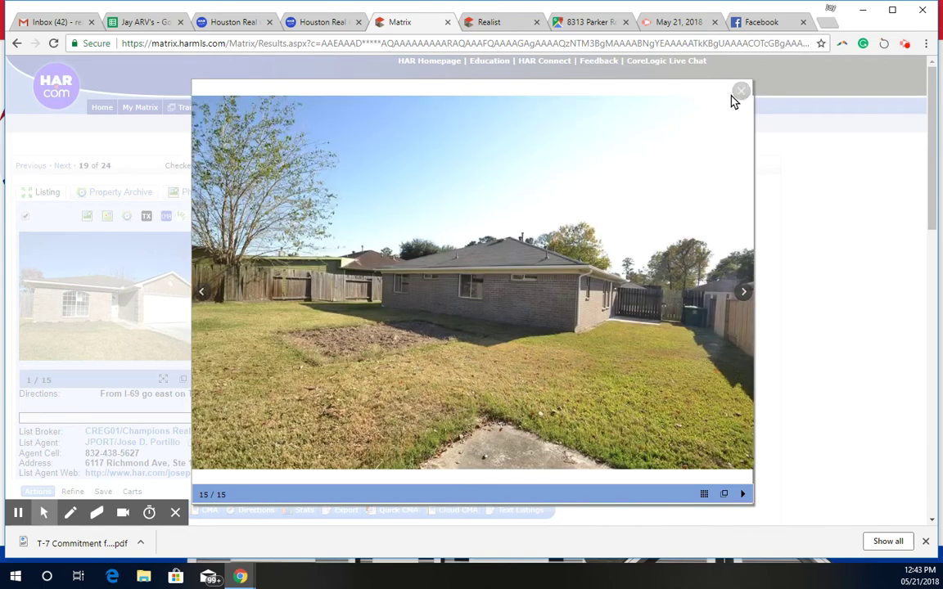
click(741, 91)
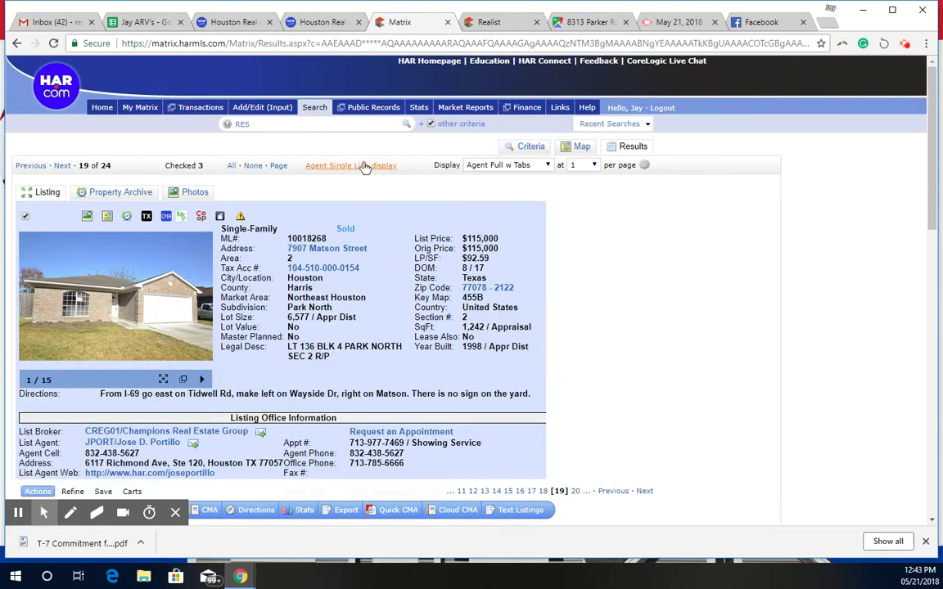
- Check the subject property's street view in Google Maps, then review the Park North comparable's sold information in Matrix
click(587, 22)
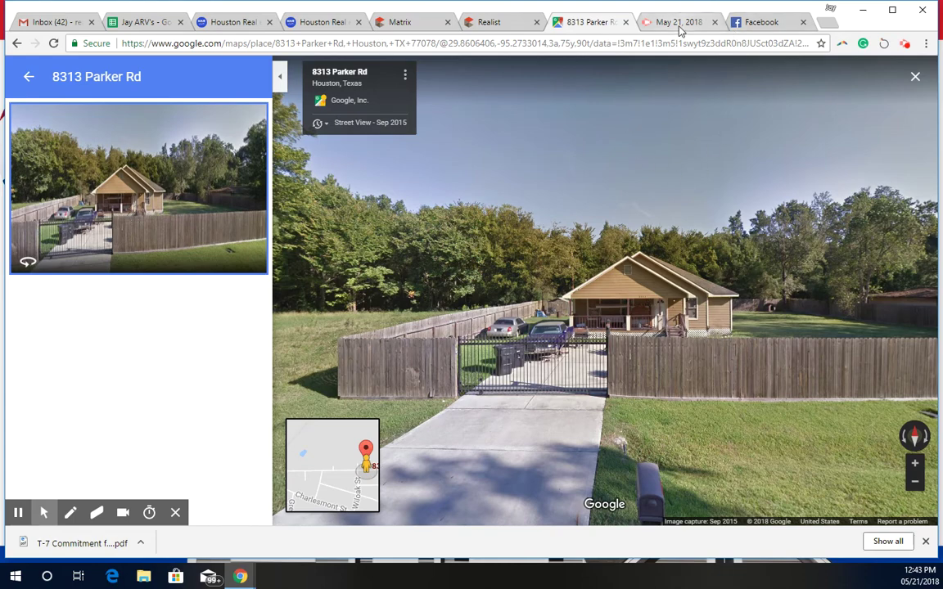
click(399, 23)
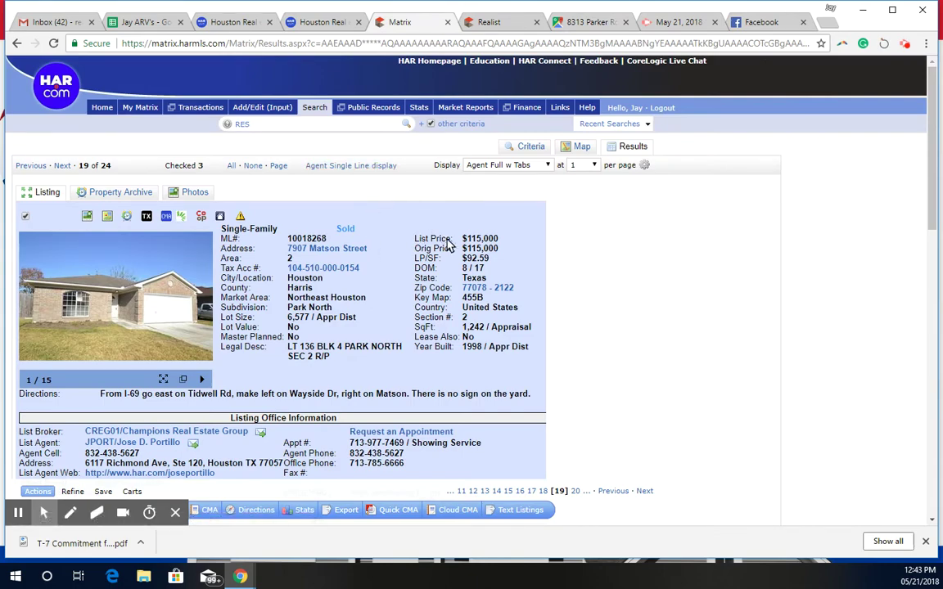
scroll(416, 289, down, 1)
scroll(416, 290, down, 12)
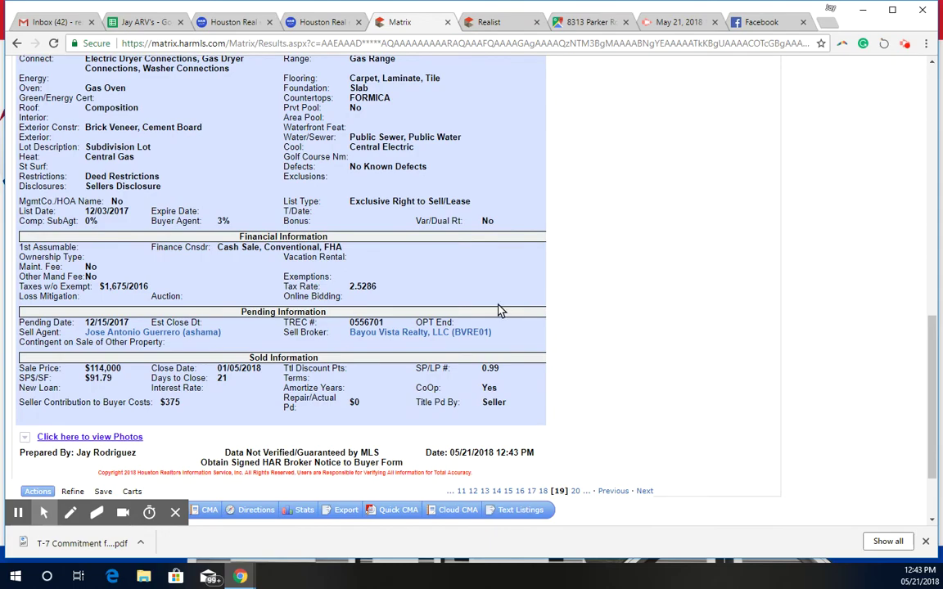
scroll(427, 295, up, 12)
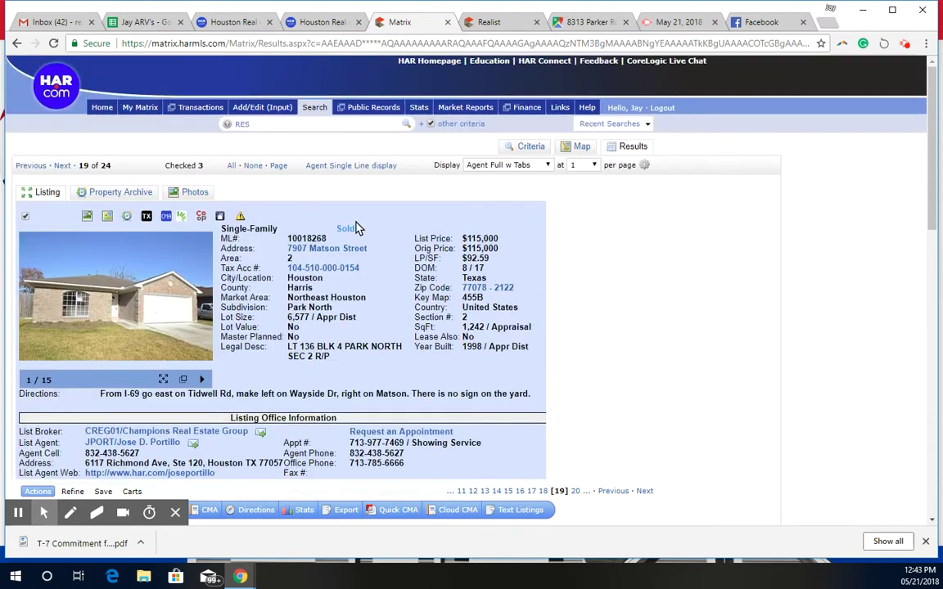
- Return to the Agent Single Line results and open the checked sold listing in Glenwood Forest Sec 02
click(348, 167)
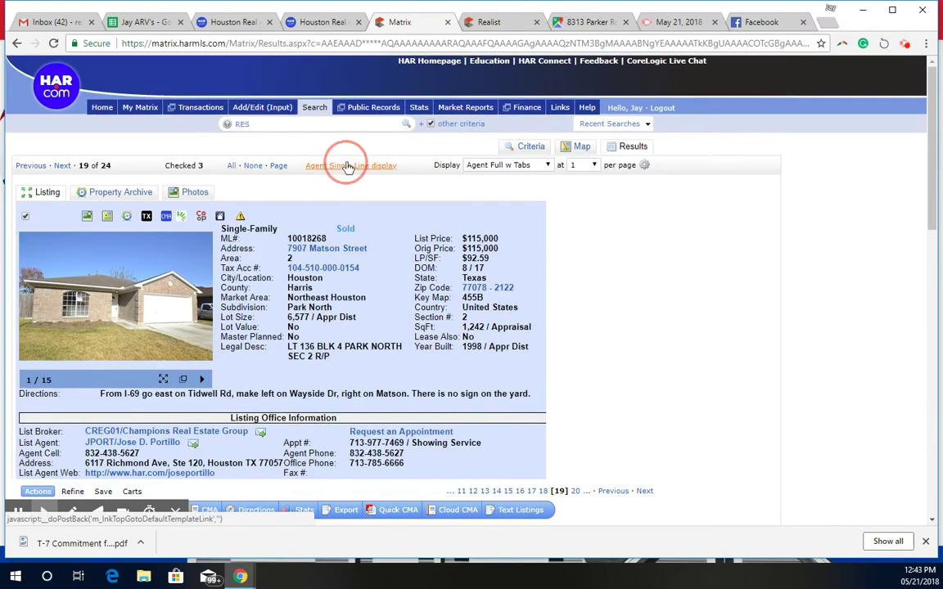
scroll(328, 245, down, 5)
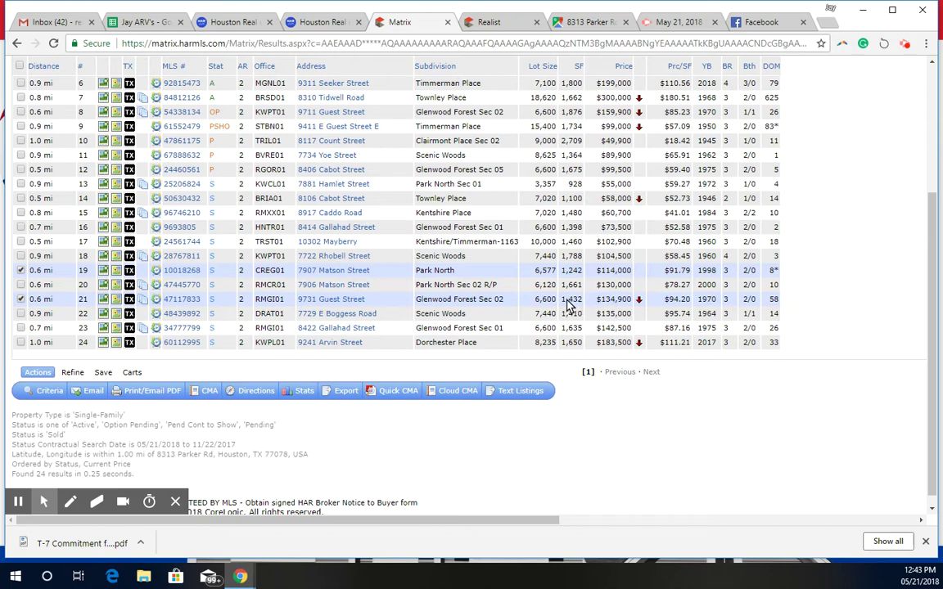
click(182, 300)
- Browse the enlarged photos of the sold Glenwood Forest Sec 02 listing, then close the photo viewer
click(129, 295)
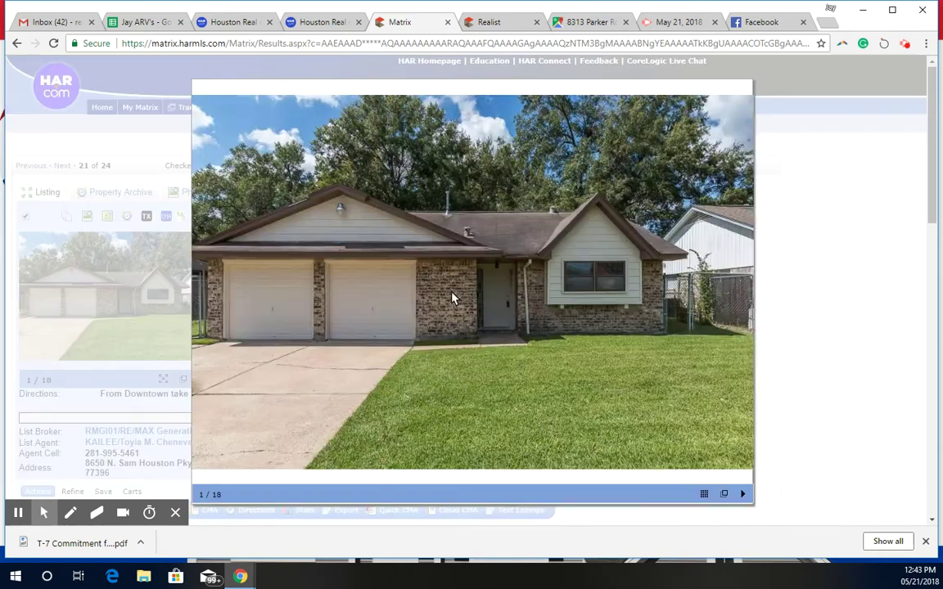
click(740, 292)
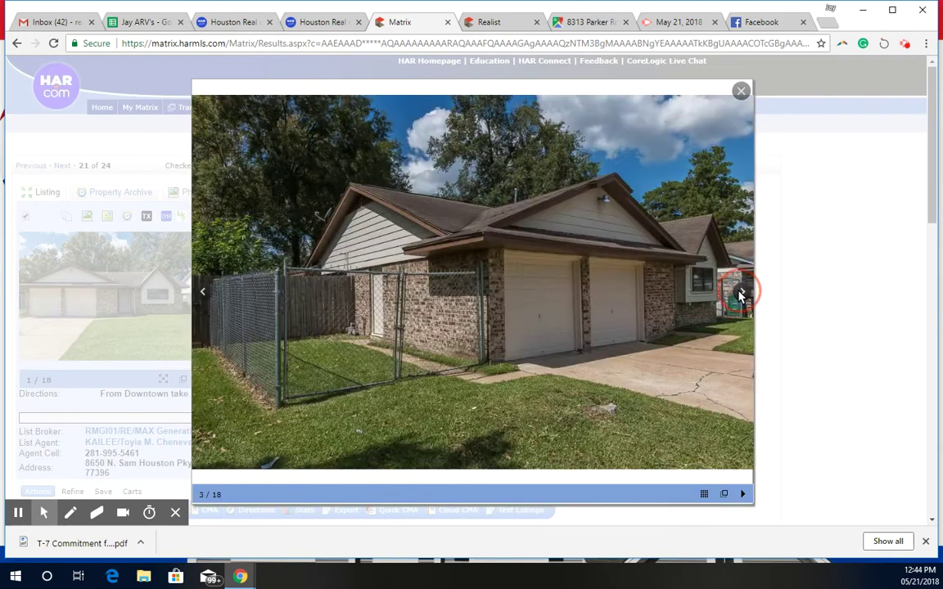
click(741, 292)
click(741, 292)
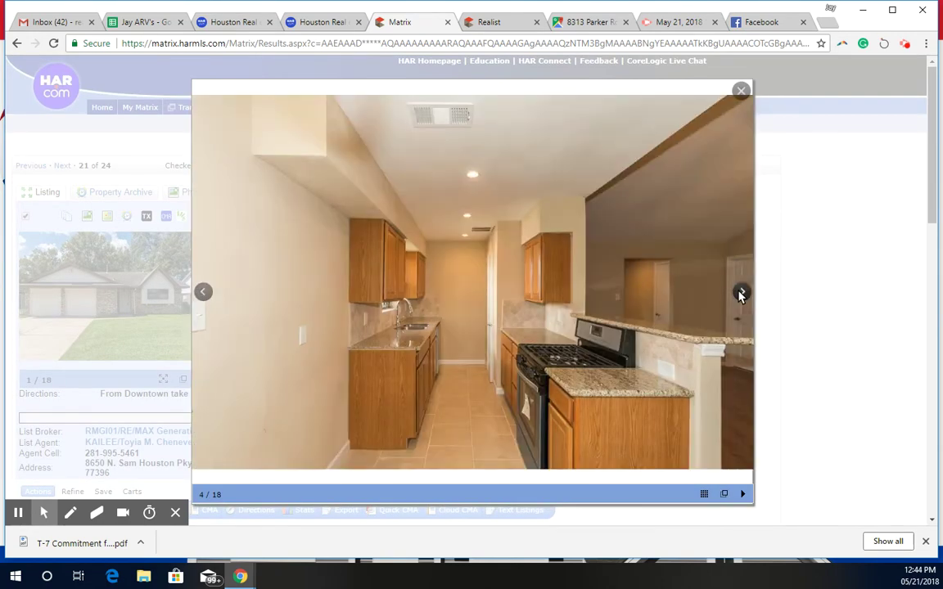
click(741, 293)
click(741, 293)
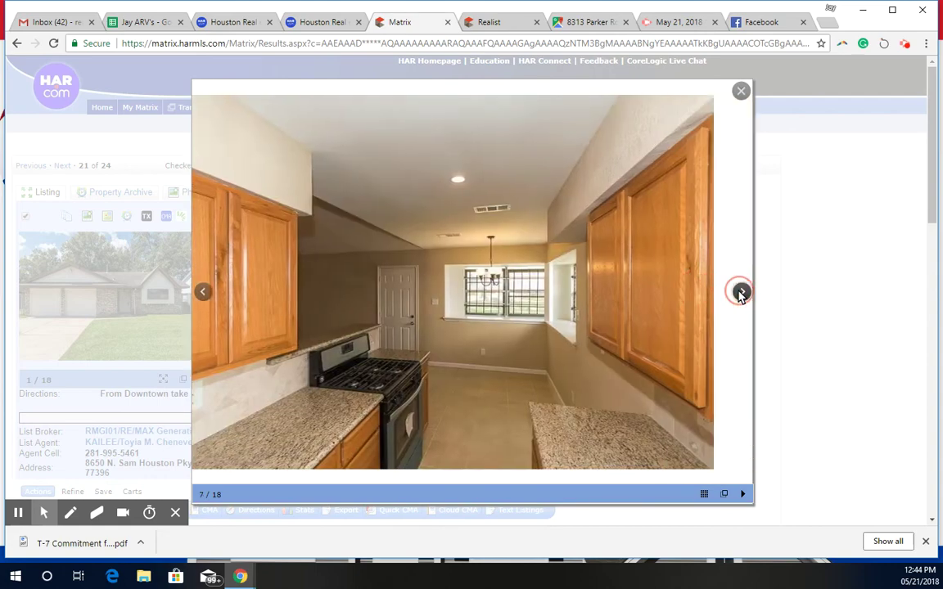
click(741, 292)
click(741, 292)
click(741, 292)
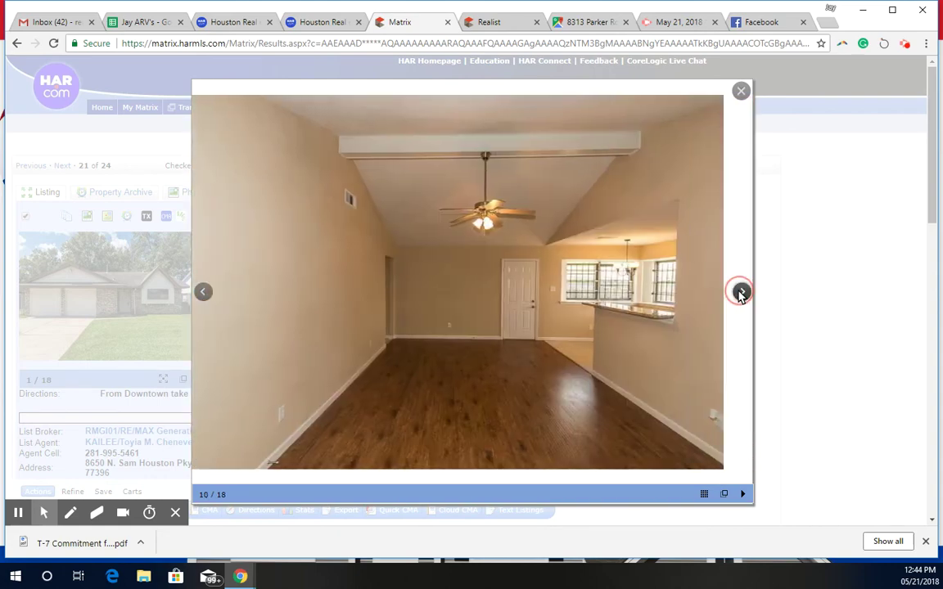
click(741, 293)
click(740, 292)
click(741, 292)
click(741, 292)
click(741, 293)
click(741, 292)
click(741, 292)
click(740, 89)
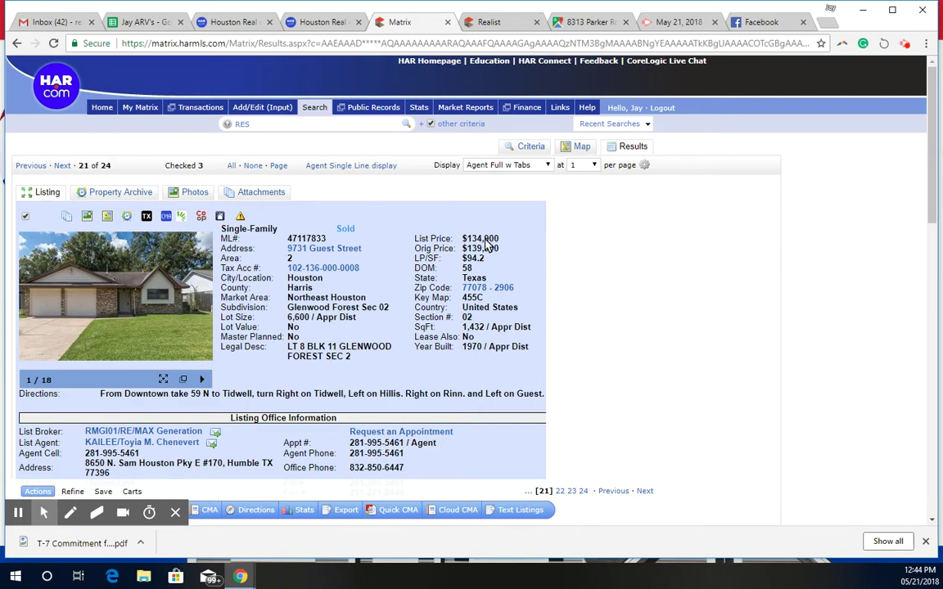
- Review the Glenwood Forest Sec 02 comparable's public remarks, interior details and sold information
scroll(228, 301, down, 15)
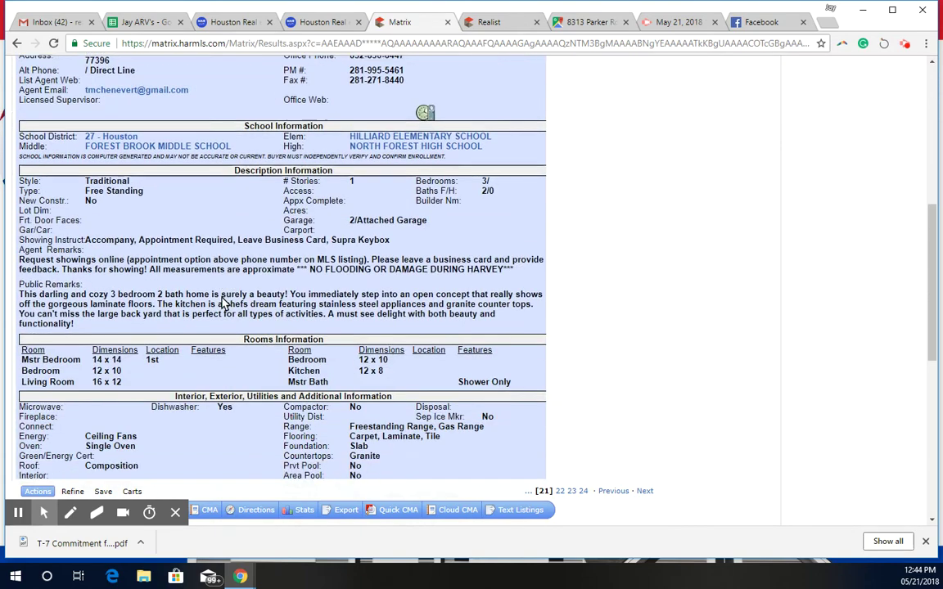
scroll(221, 303, down, 1)
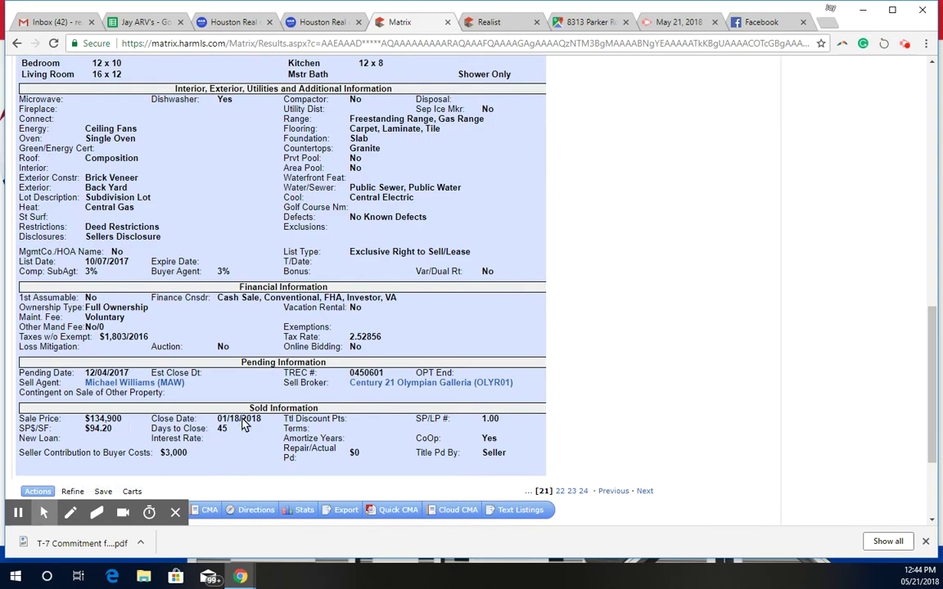
scroll(249, 442, up, 15)
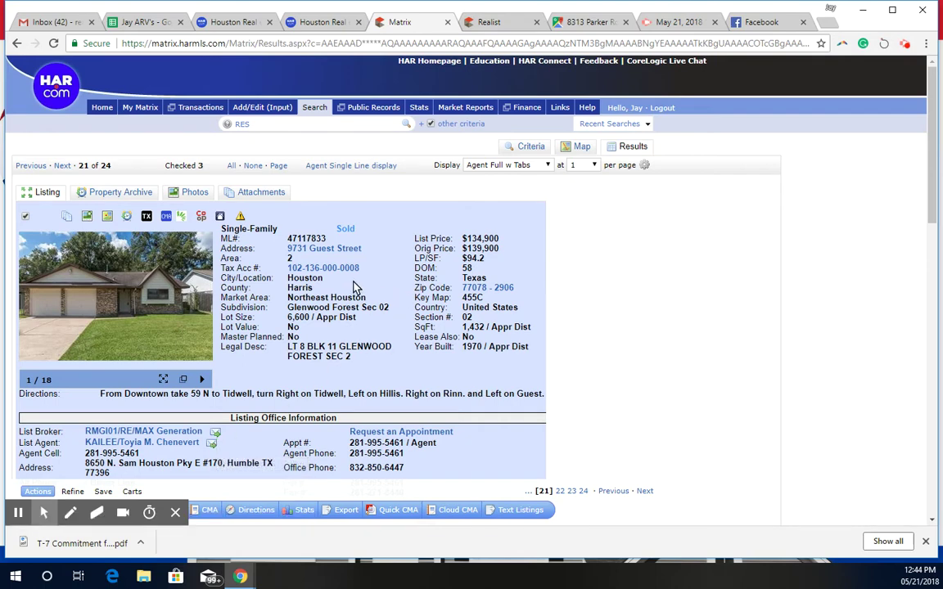
- Switch back to Realist and view the property summary heading the subject property's report
click(491, 23)
scroll(298, 298, up, 3)
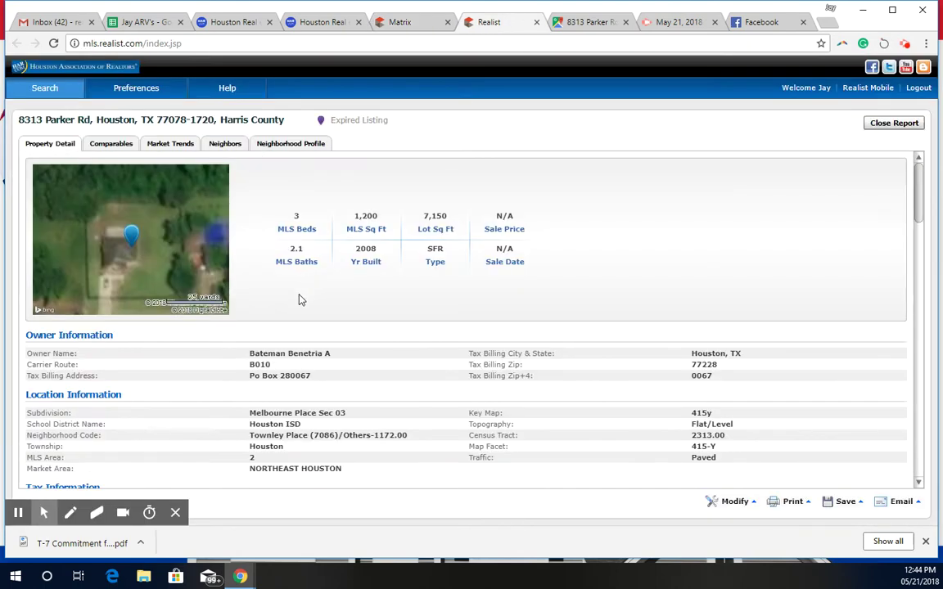